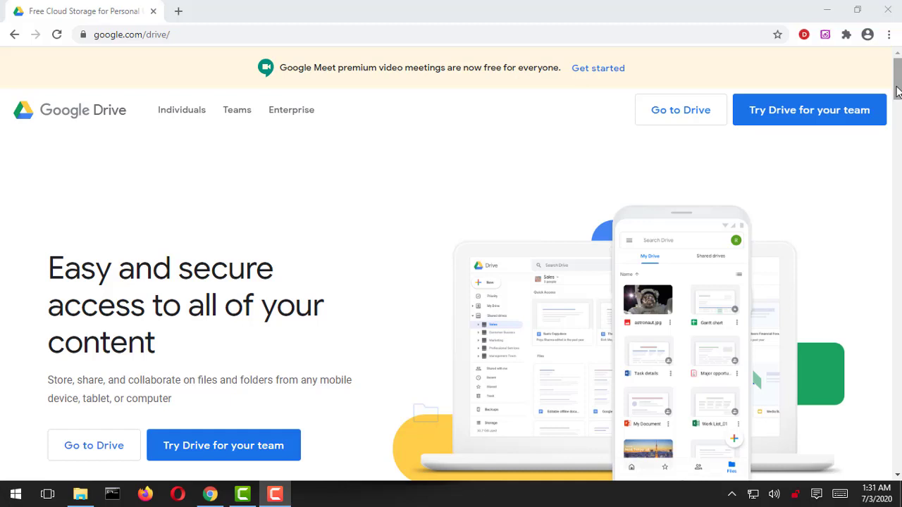
Scroll down through the current page and back up to the top.
left_click_drag(896, 90, 897, 100)
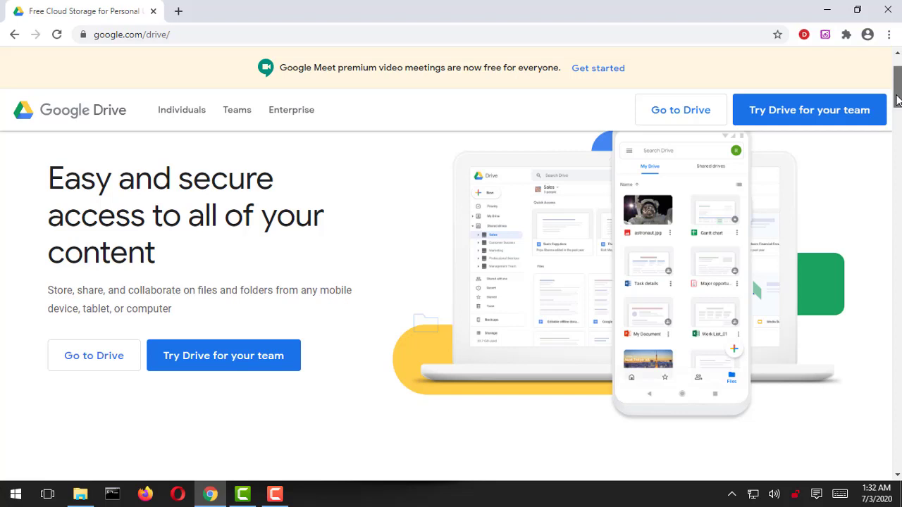
left_click_drag(897, 100, 899, 141)
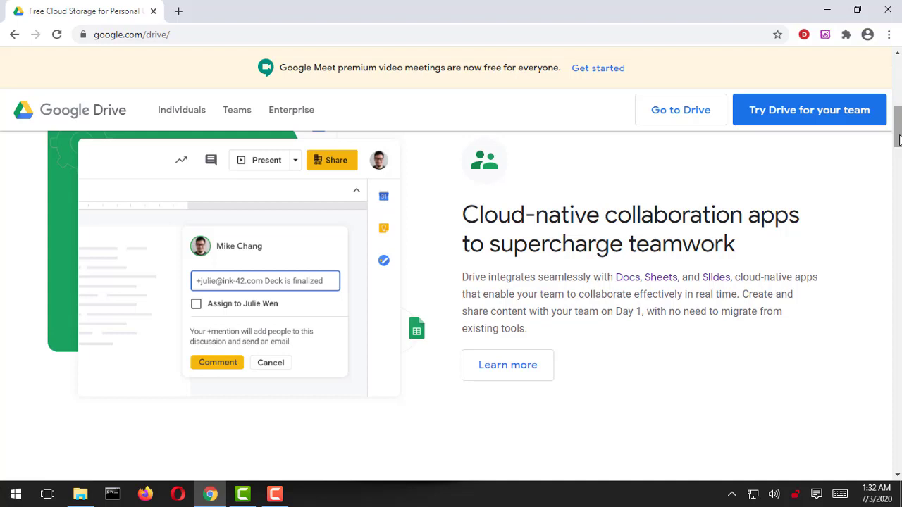
left_click_drag(899, 140, 900, 173)
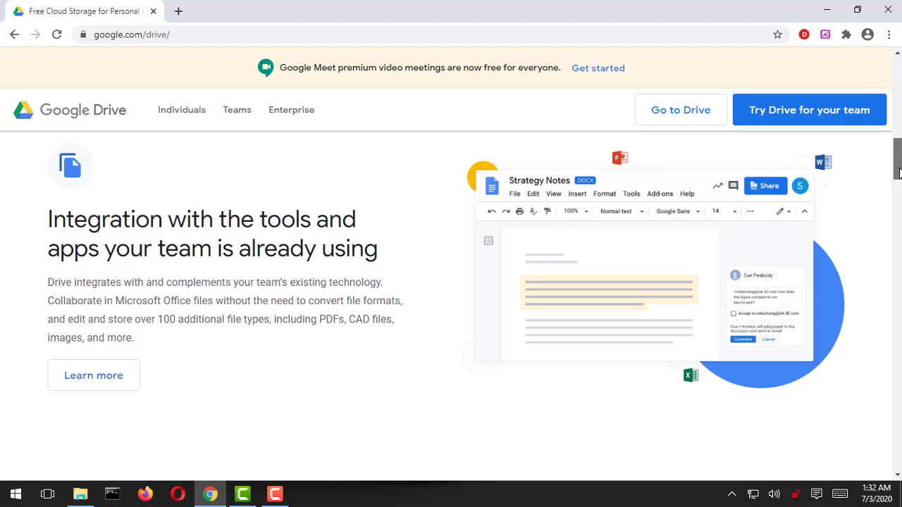
left_click_drag(899, 173, 899, 332)
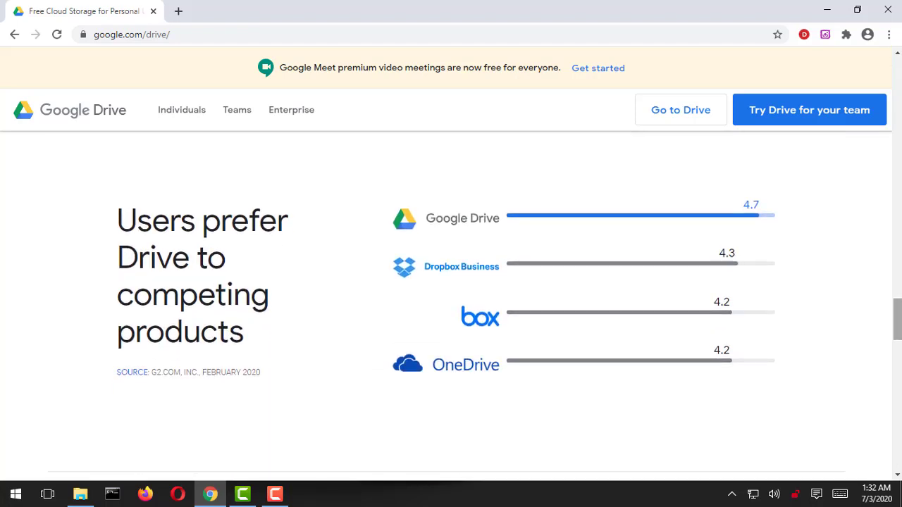
left_click_drag(899, 337, 896, 398)
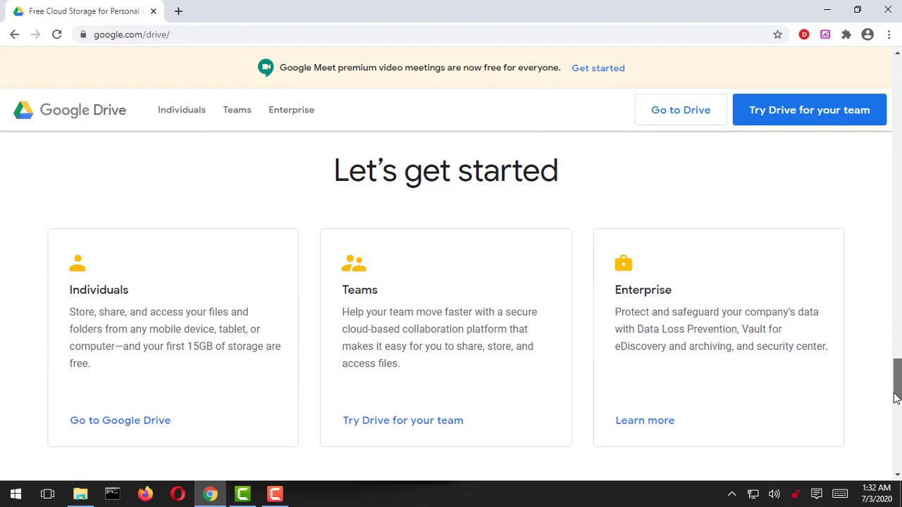
left_click_drag(895, 398, 896, 70)
Load google.com/drive and choose Go to Drive to begin signing in.
left_click(294, 35)
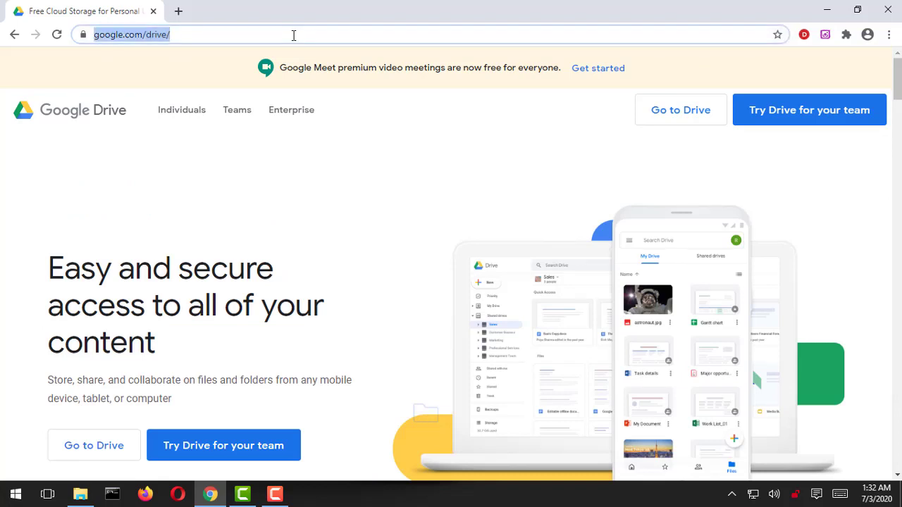
type("google.c")
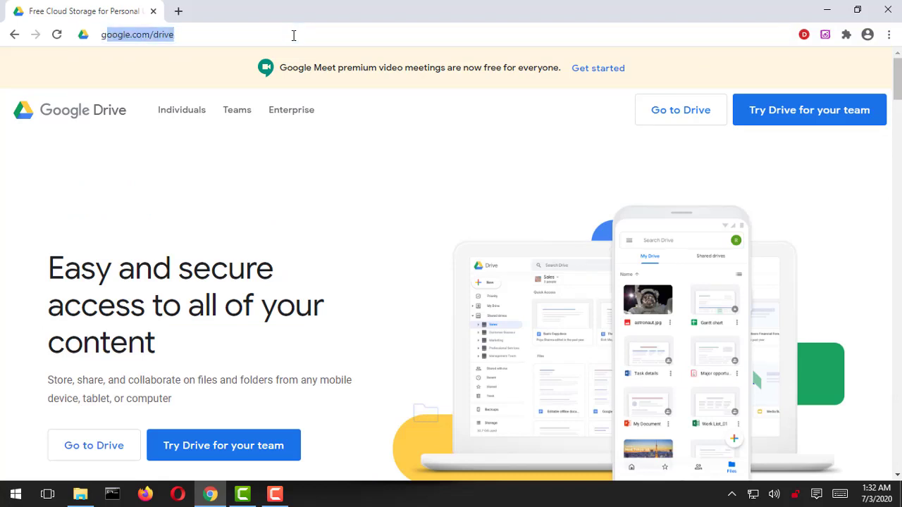
type("om")
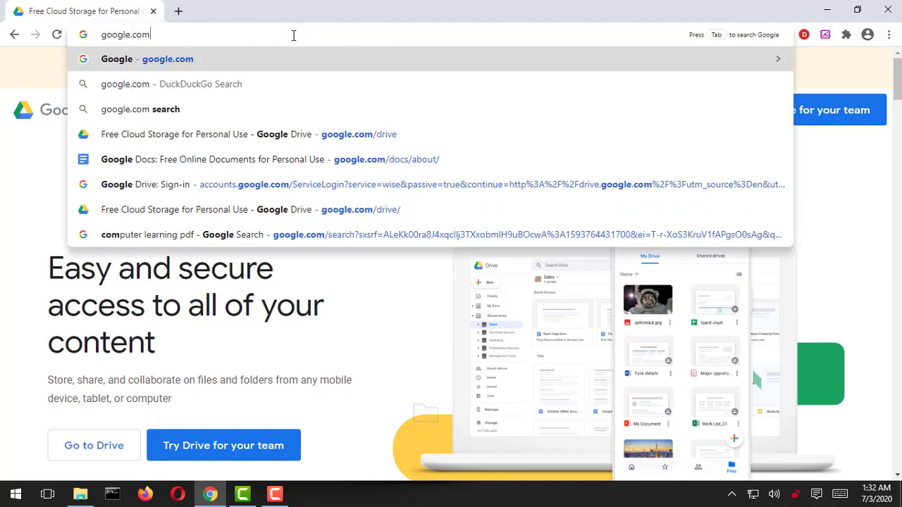
type("/drive")
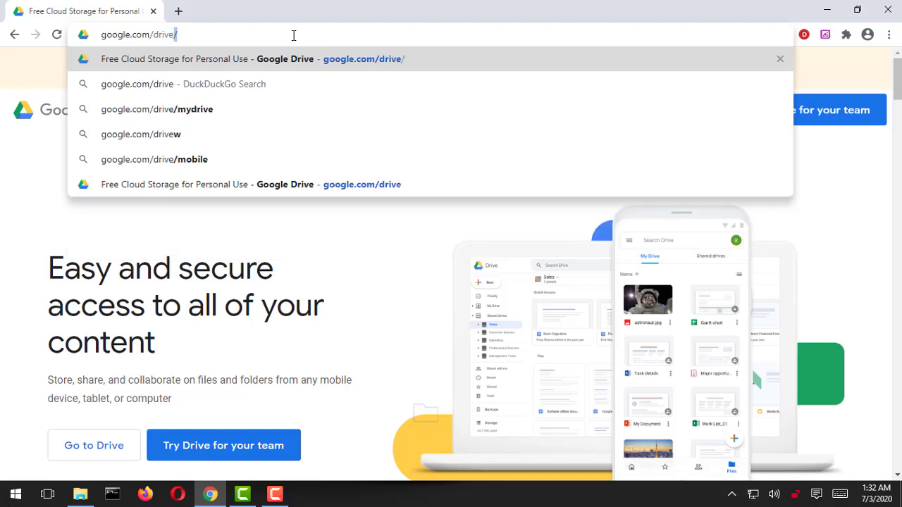
key("Return")
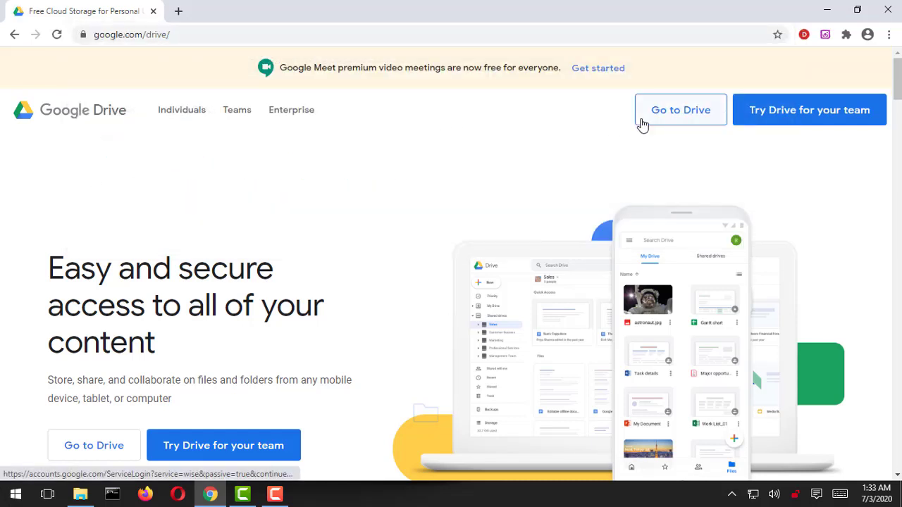
left_click(668, 128)
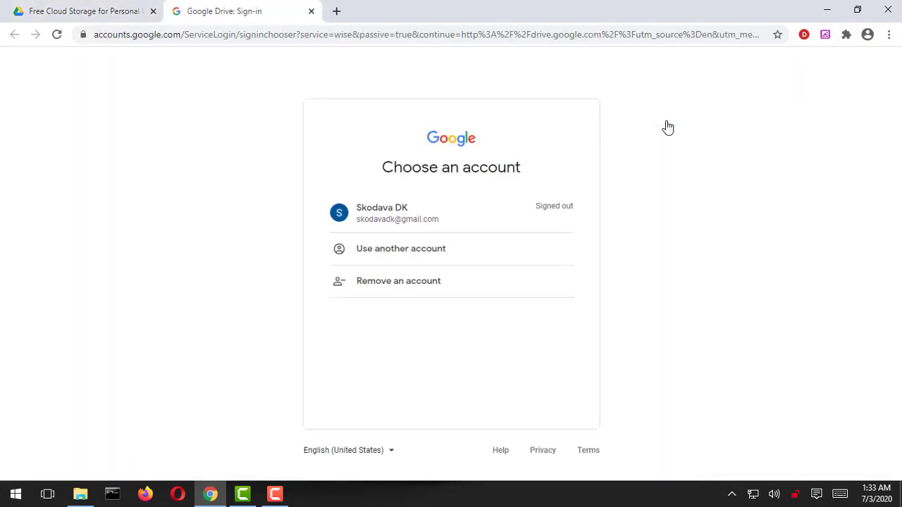
Sign in with the saved Google account and submit its autofilled password.
left_click(415, 221)
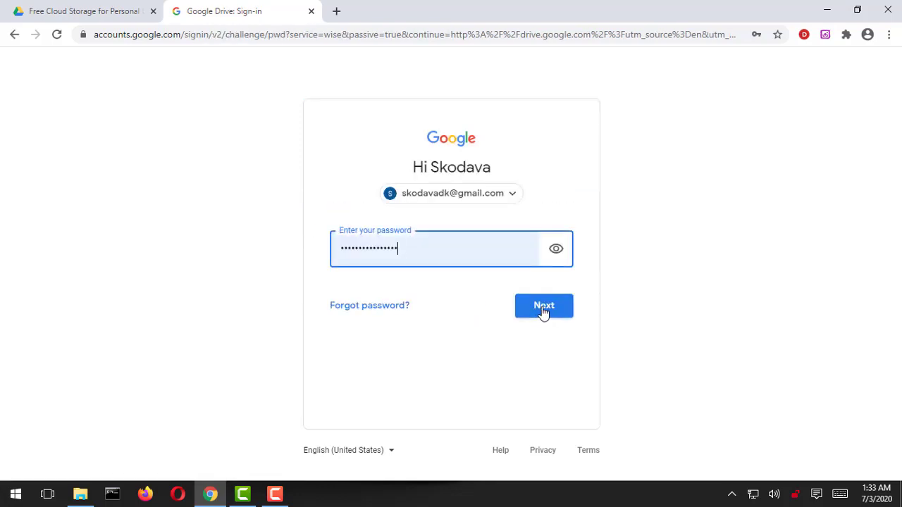
left_click(542, 313)
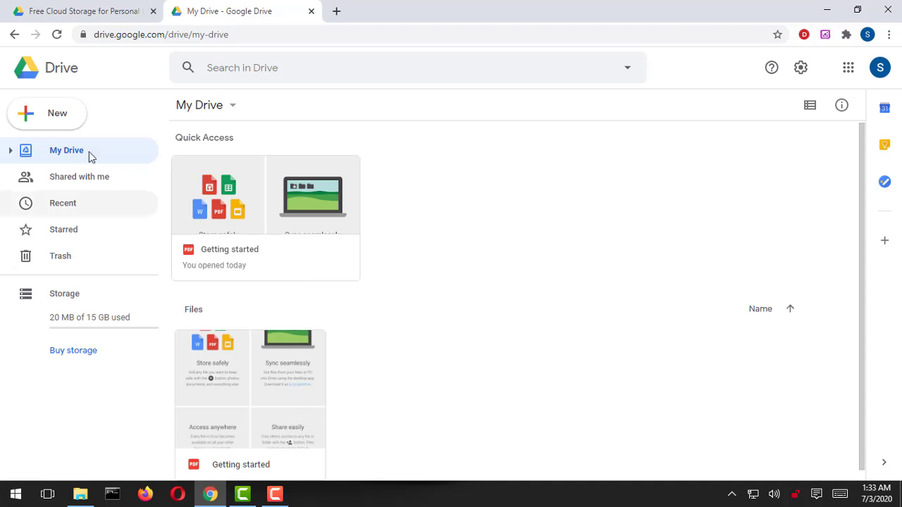
Check the New menu, dismiss it, and bring up the My Drive dropdown instead.
left_click(61, 124)
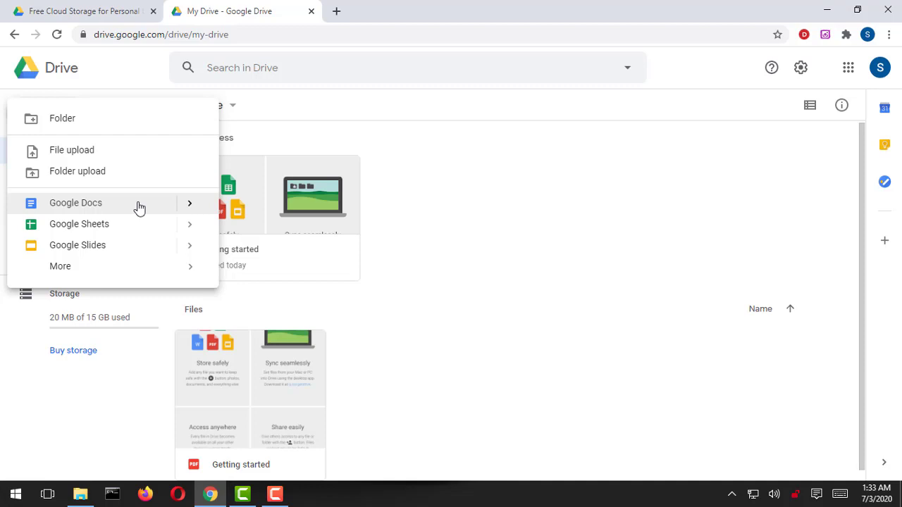
left_click(410, 257)
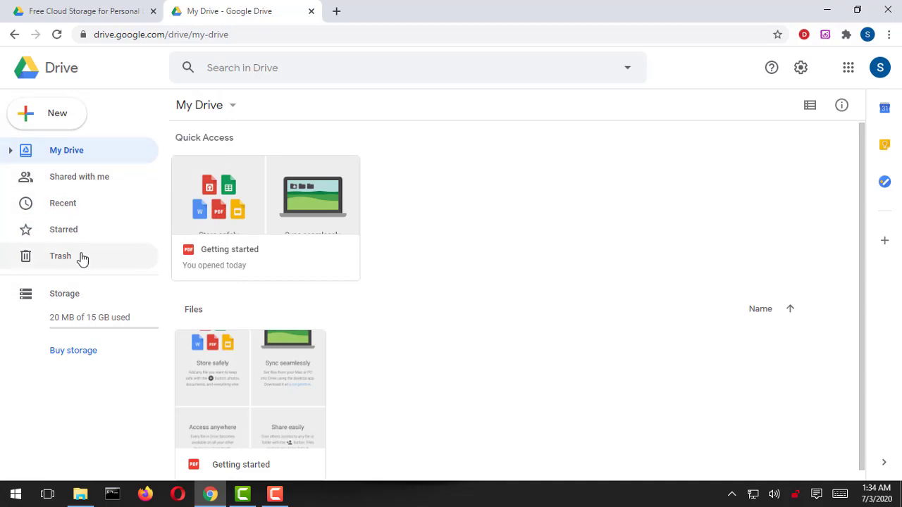
left_click(232, 106)
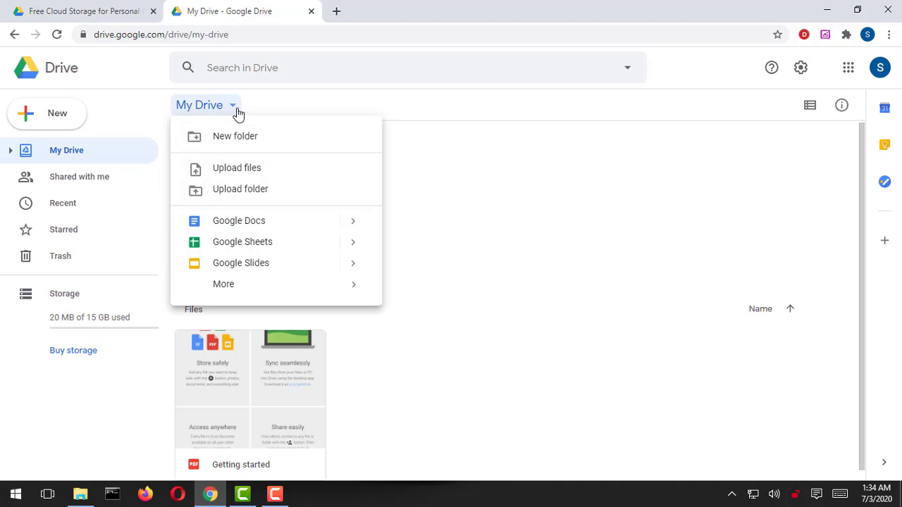
Upload FundamentalsofComputerStudies.pdf from the computer and dismiss the upload-complete notice.
left_click(259, 177)
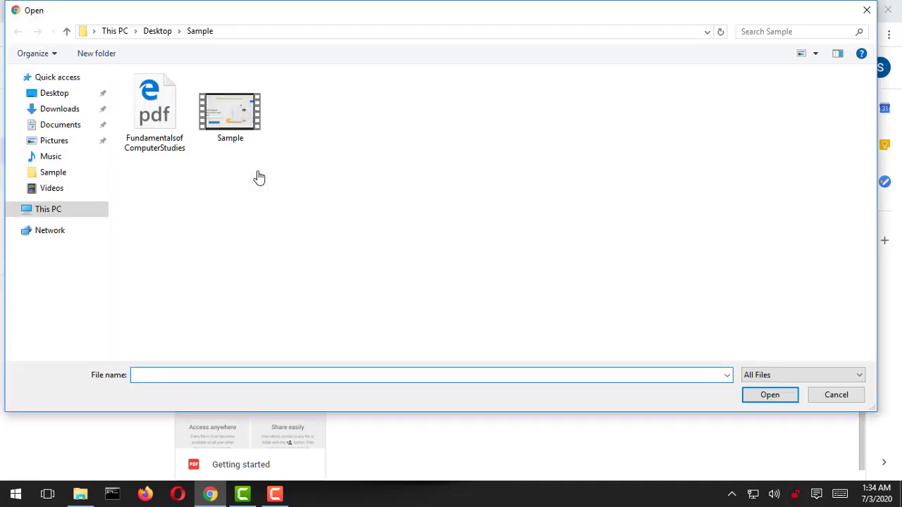
double_click(164, 121)
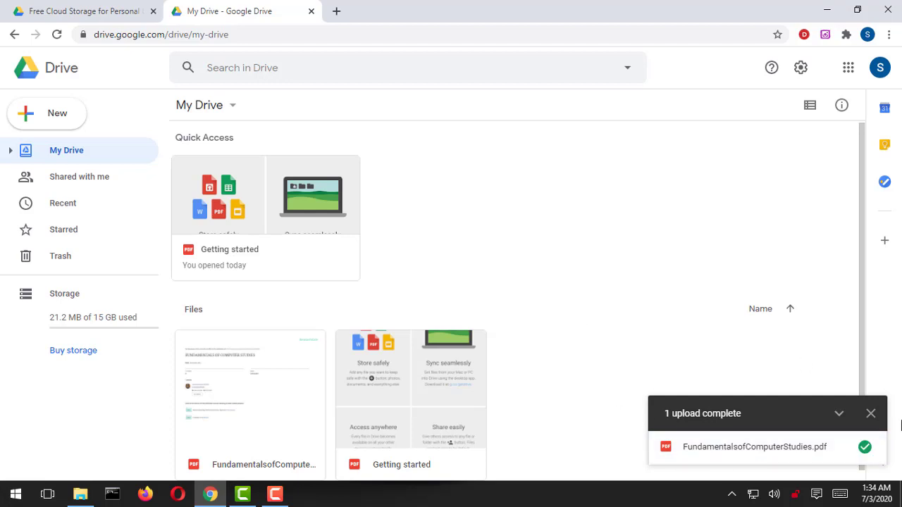
left_click(871, 414)
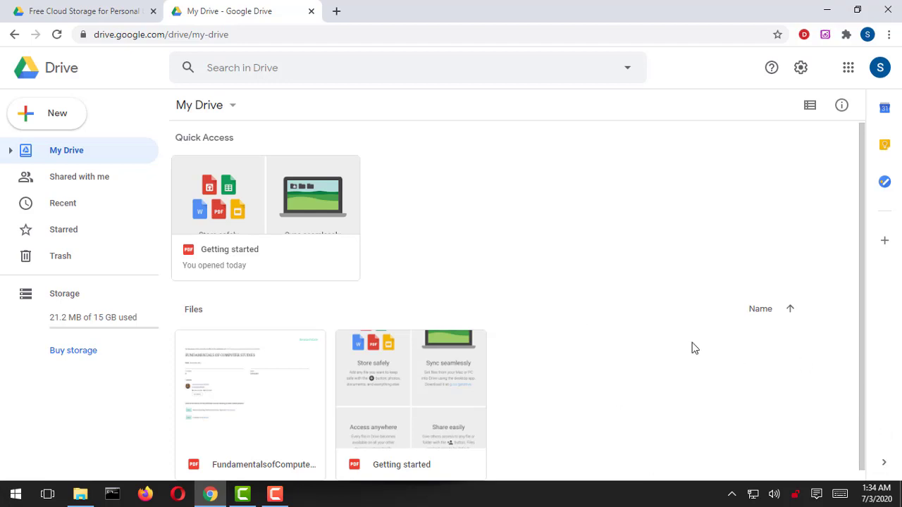
double_click(259, 392)
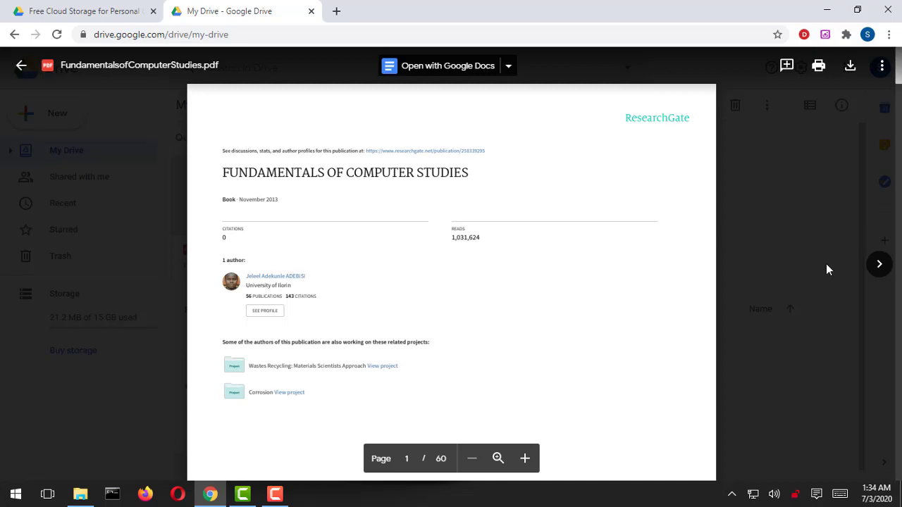
left_click(879, 265)
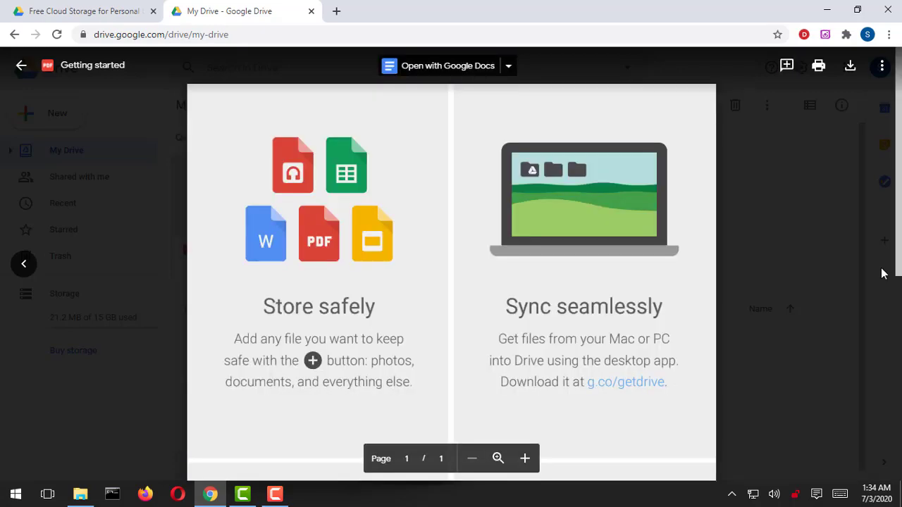
left_click(813, 220)
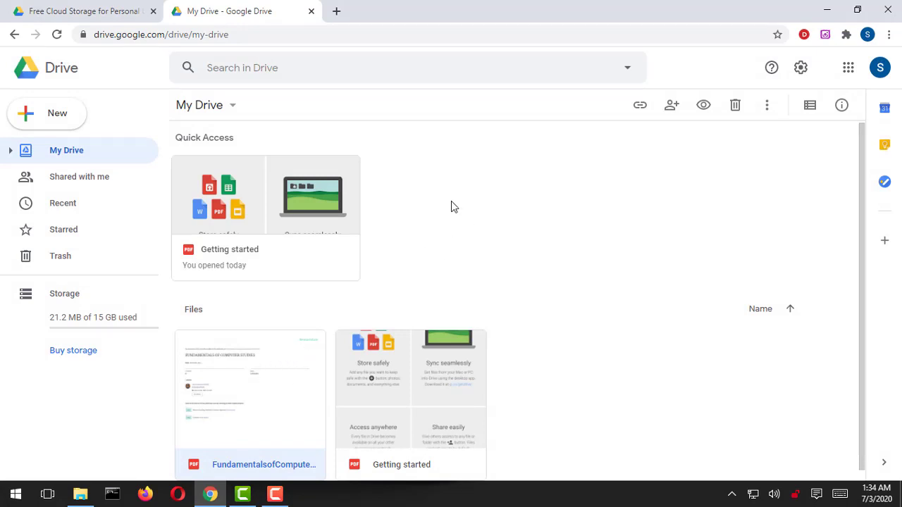
Upload the local Sample folder with its 2 files, then hide its window to return to Drive.
left_click(233, 107)
left_click(263, 192)
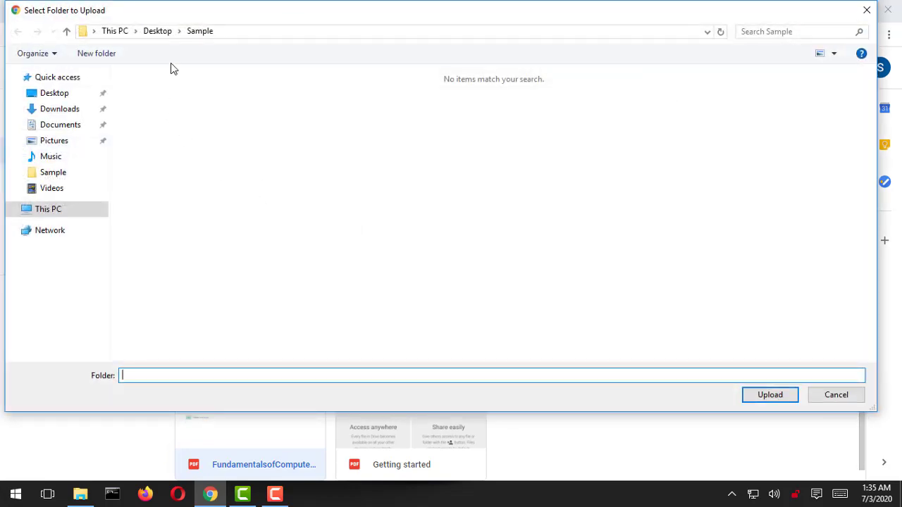
left_click(64, 174)
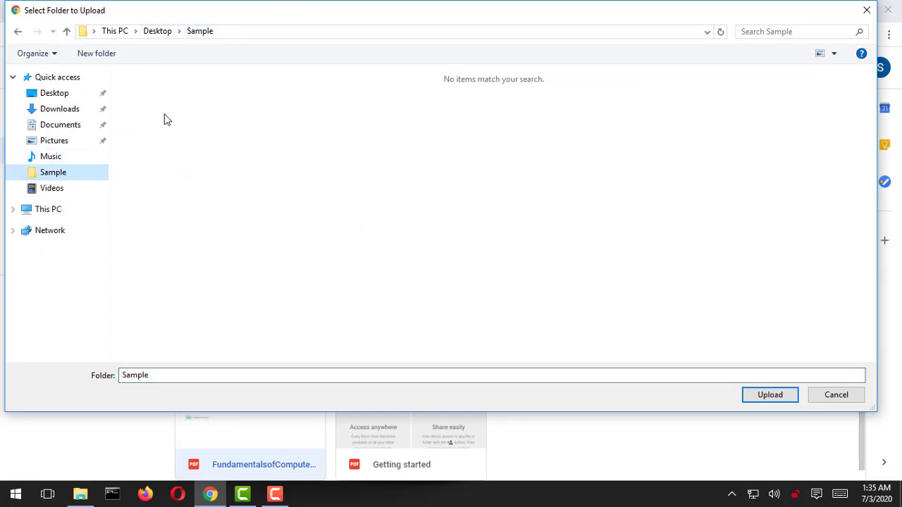
left_click(769, 397)
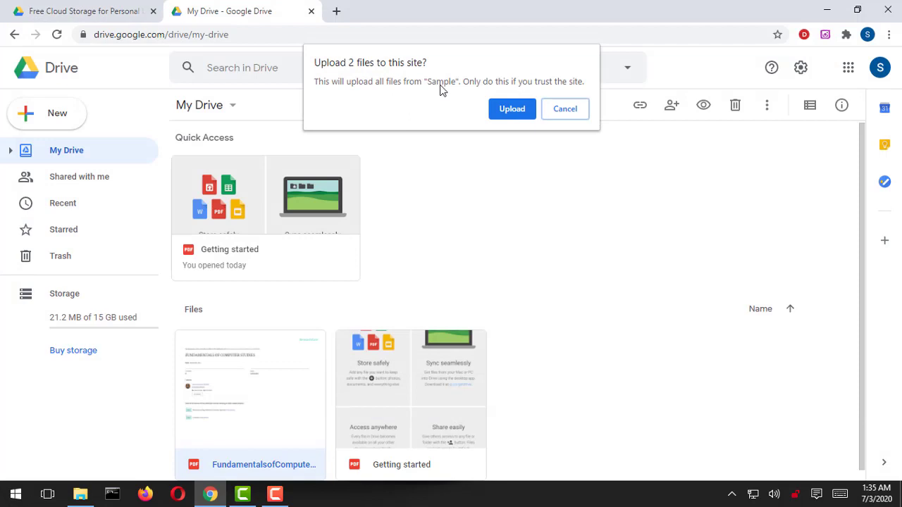
left_click(510, 109)
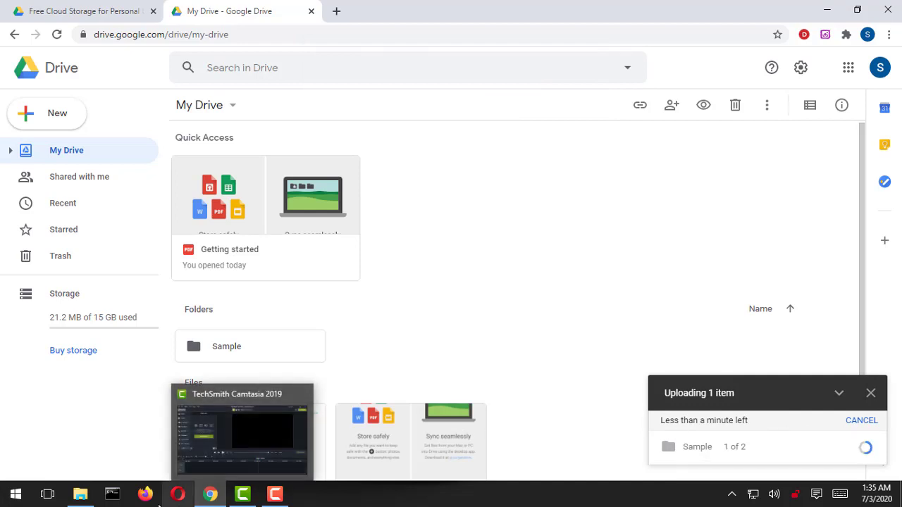
mouse_move(81, 494)
left_click(141, 416)
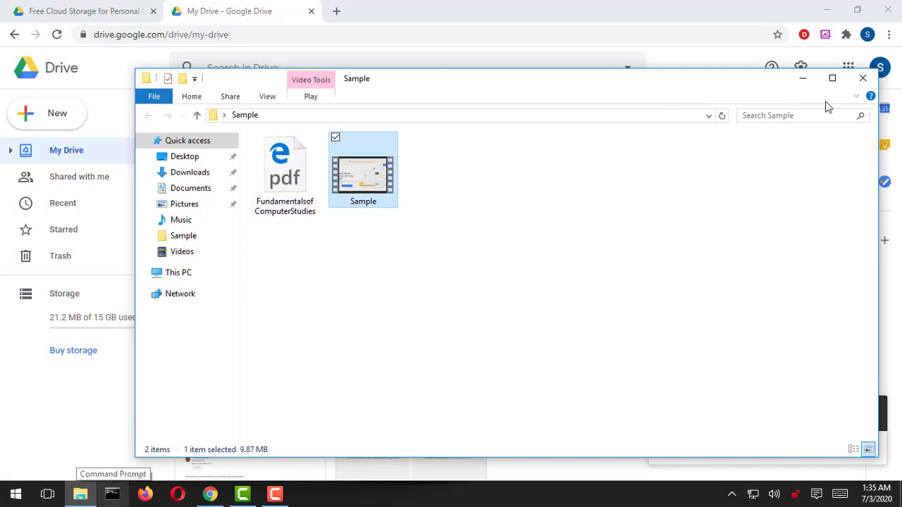
left_click(802, 79)
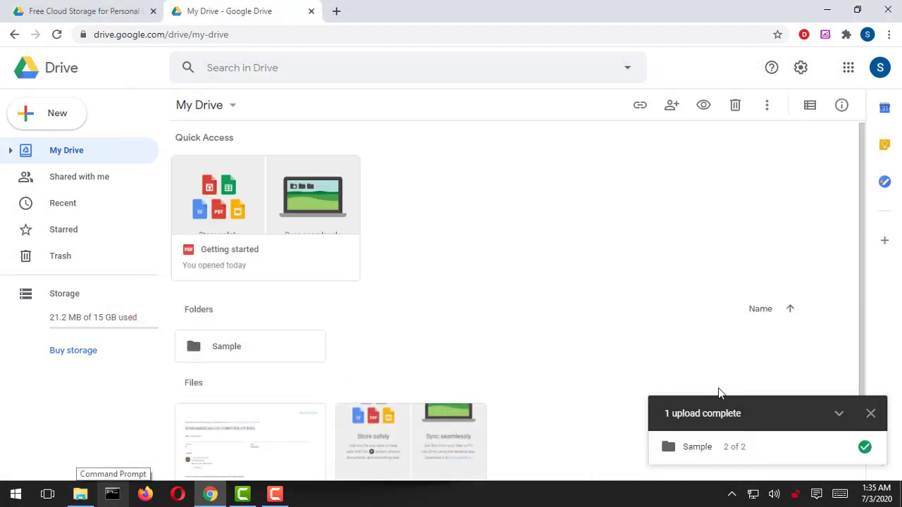
Enter the uploaded Sample folder, preview Sample.mp4, and close the still-processing preview.
left_click(870, 413)
scroll(731, 402, "down", 1)
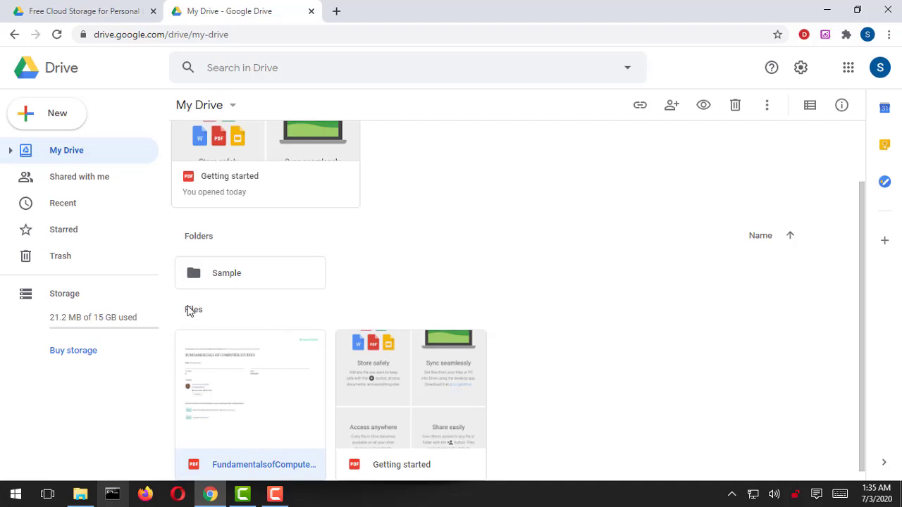
double_click(238, 280)
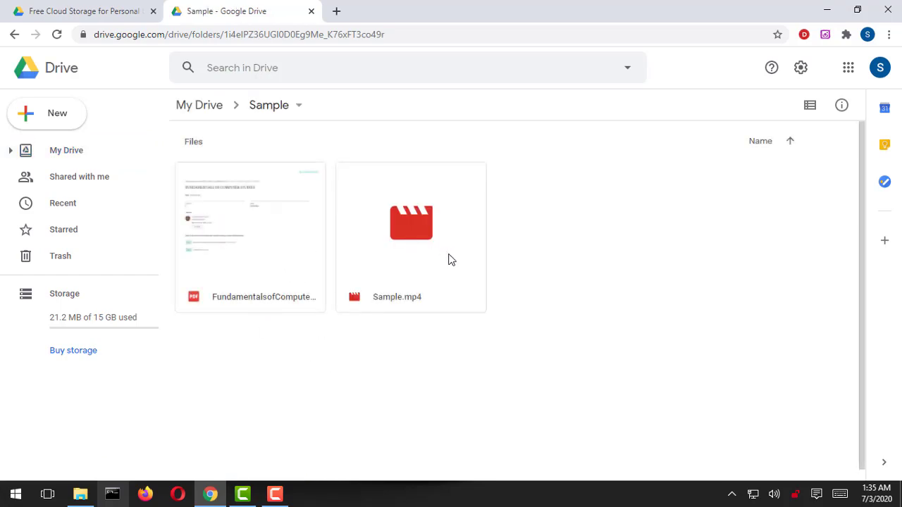
double_click(409, 232)
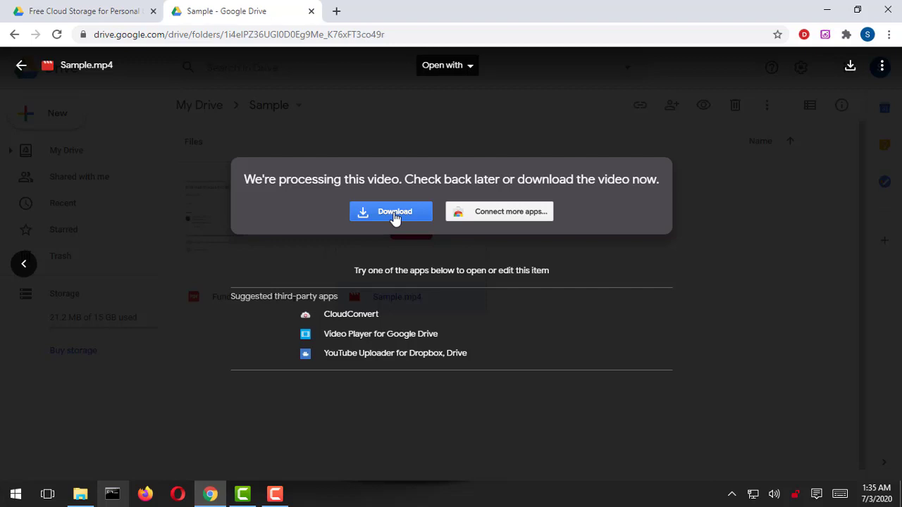
left_click(831, 126)
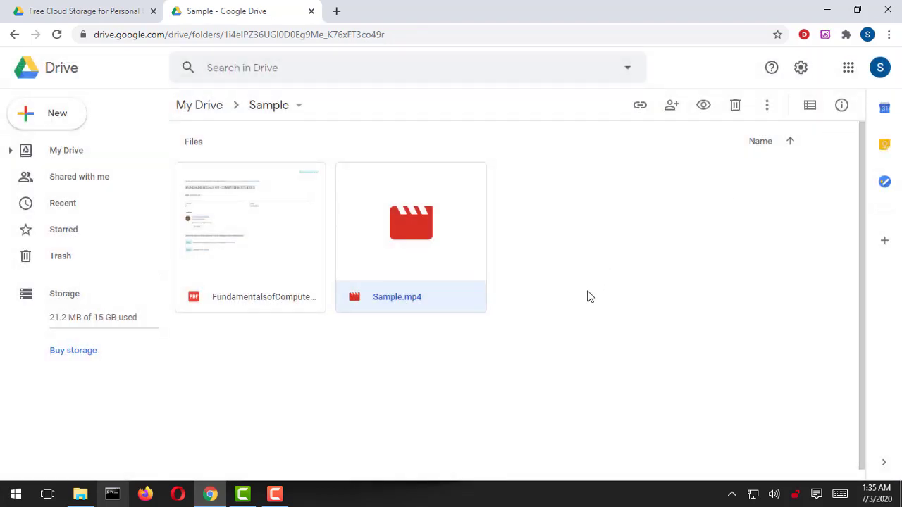
Bring up sharing for the FundamentalsofComputerStudies PDF via its right-click menu.
left_click(274, 251)
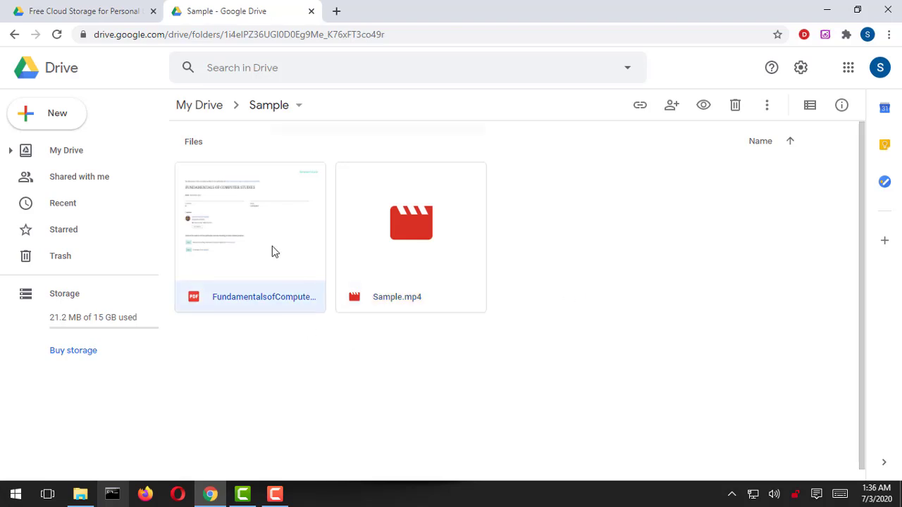
right_click(274, 252)
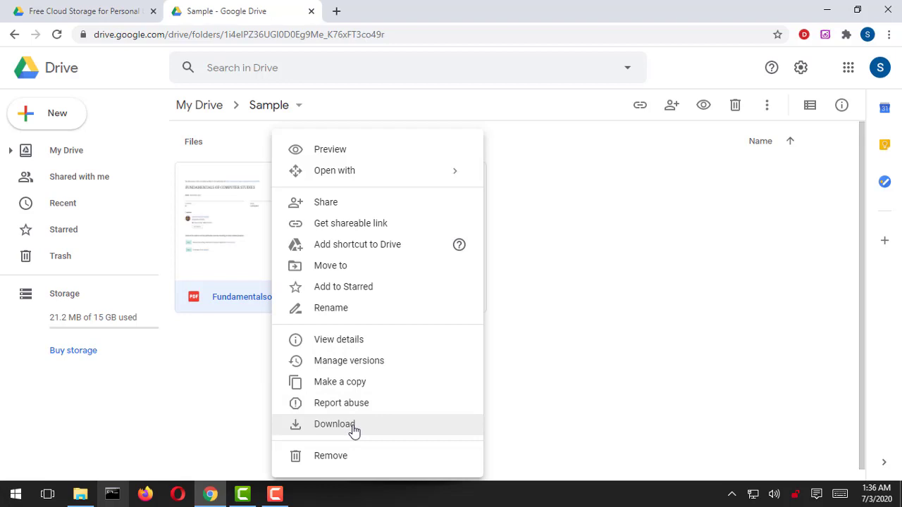
left_click(356, 205)
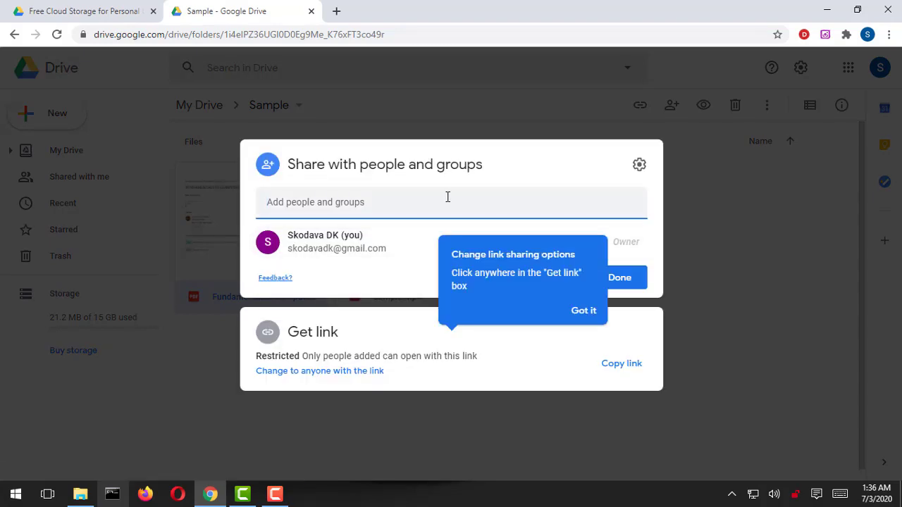
Dismiss the sharing tip and add the collaborator's e-mail address as a recipient.
left_click(582, 311)
left_click(450, 204)
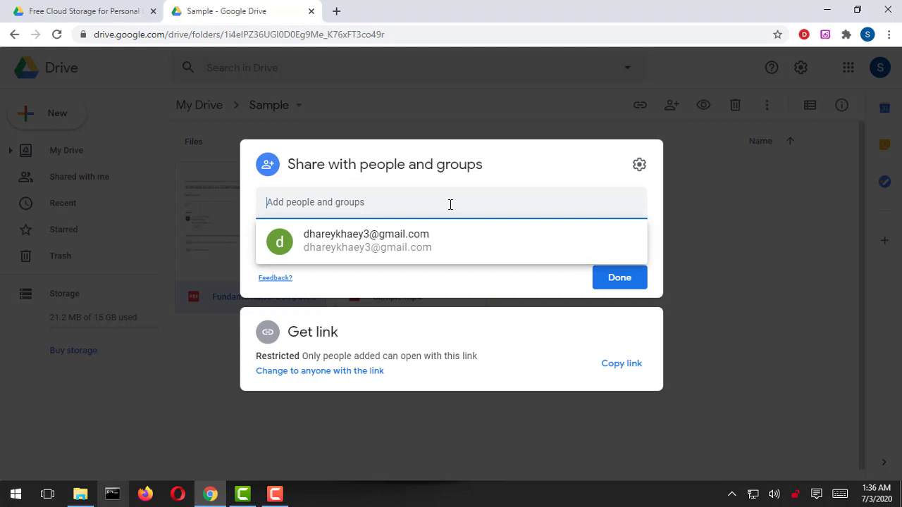
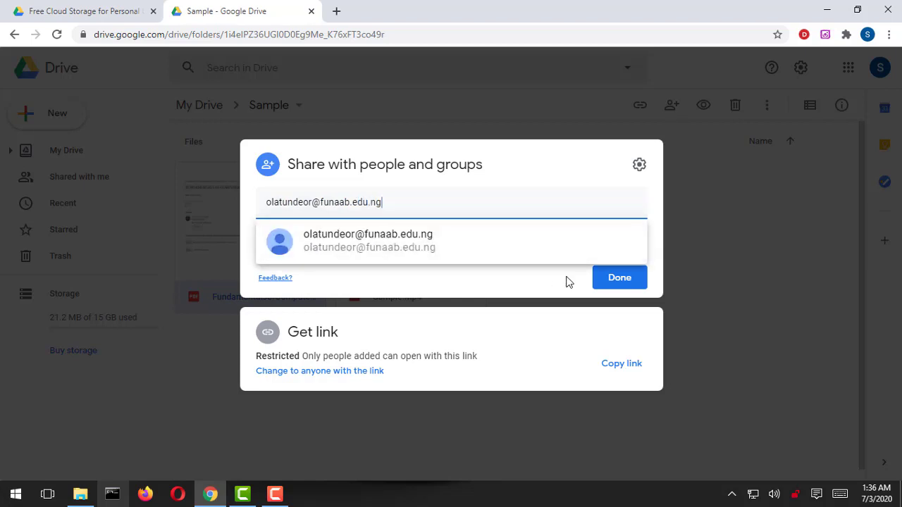
left_click(477, 251)
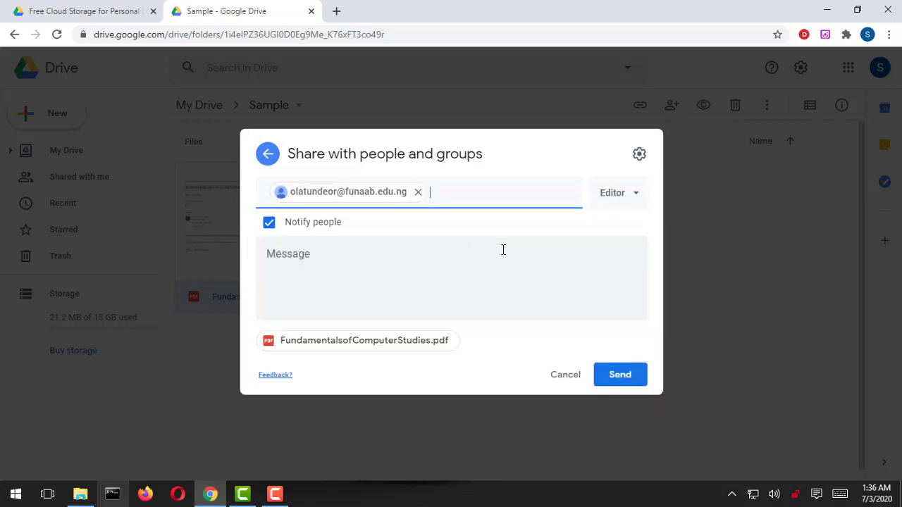
Write the message 'Hi I am sharing this files with you' to the recipient.
left_click(370, 261)
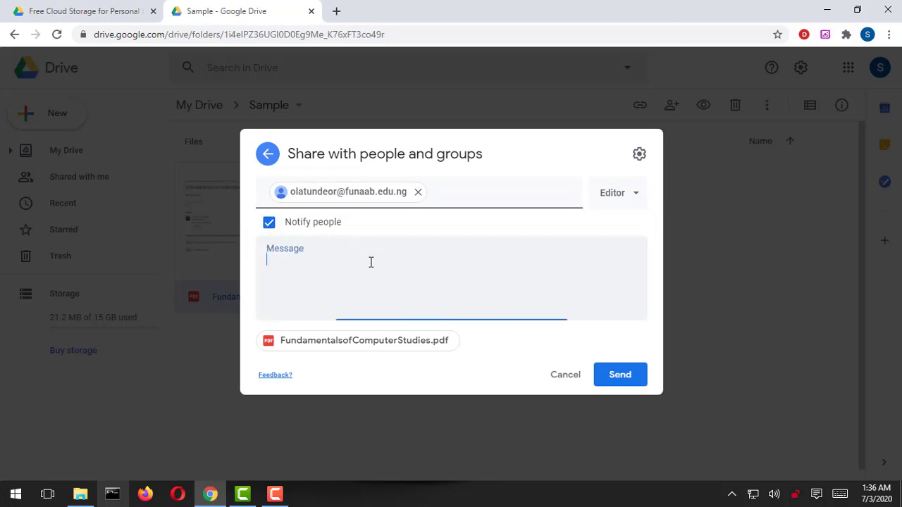
type("Hi I am ")
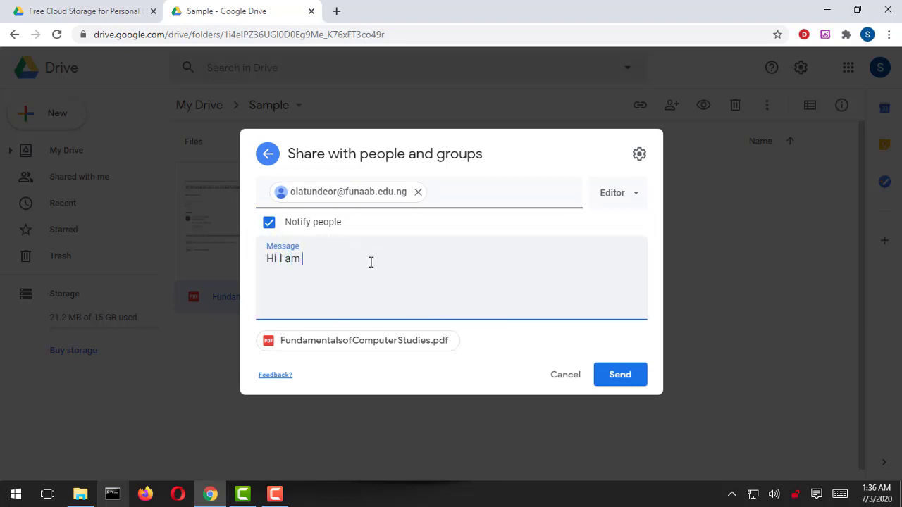
type("sharing this files with you")
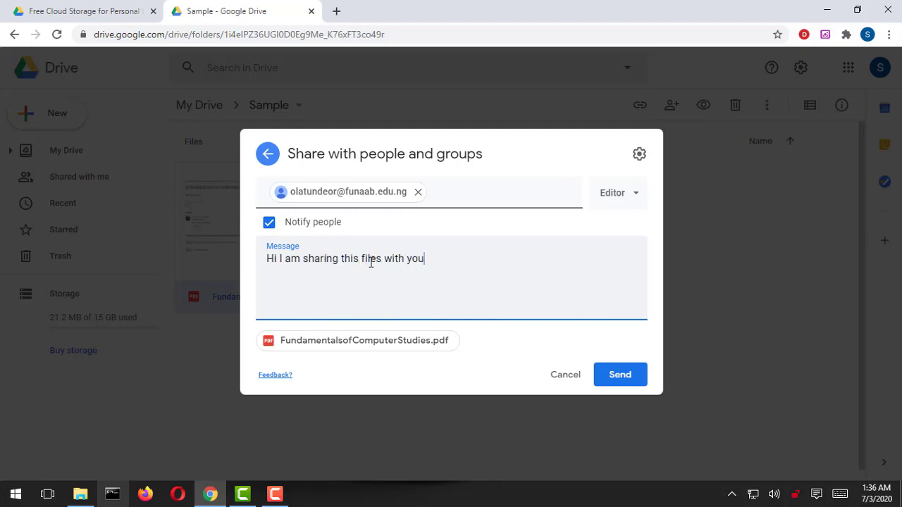
Keep the recipient's role as Editor and send the share invitation.
left_click(635, 199)
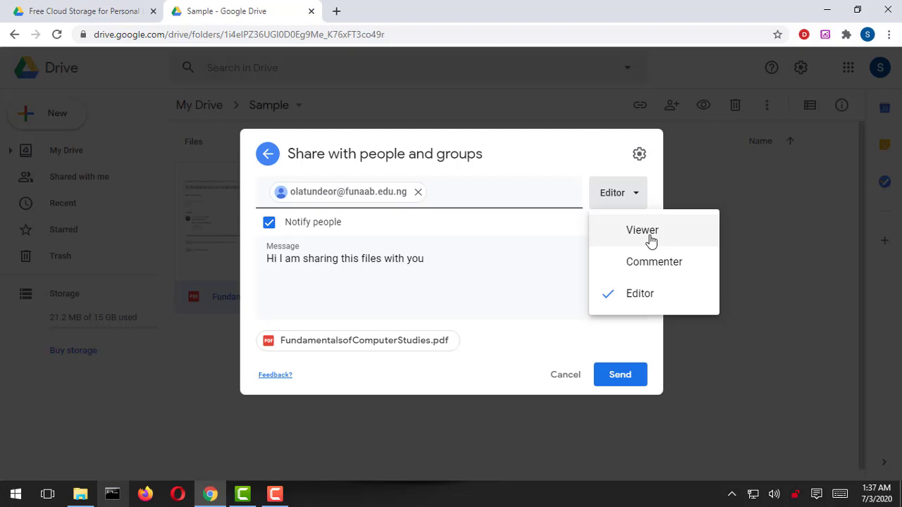
left_click(642, 303)
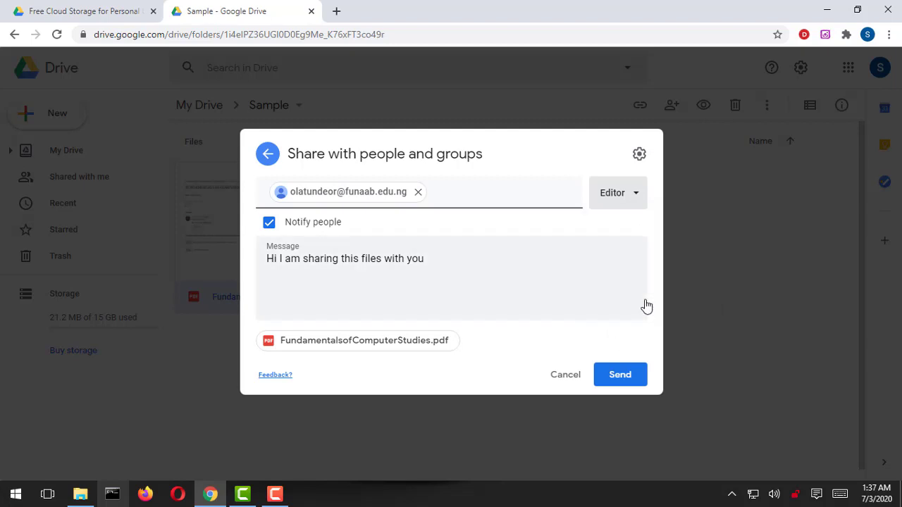
left_click(625, 377)
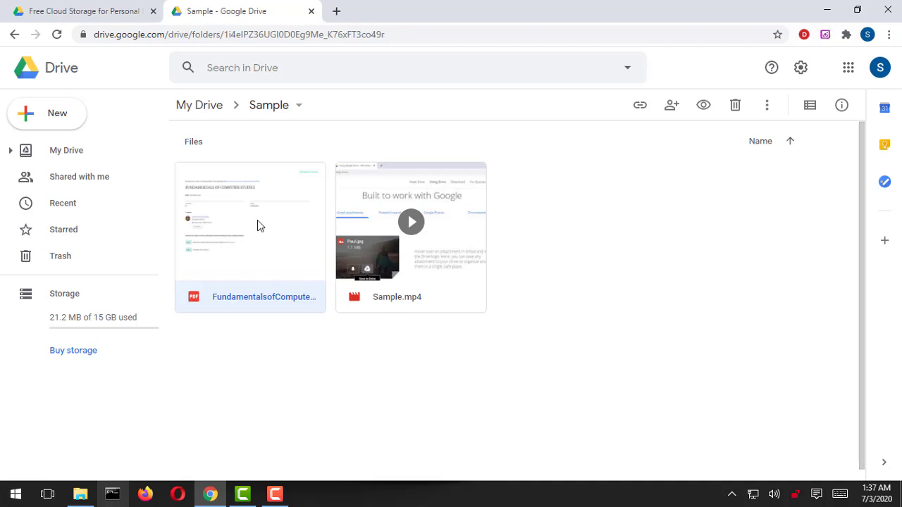
View Shared with me, return to My Drive, and select the FundamentalsofComputerStudies PDF.
left_click(106, 184)
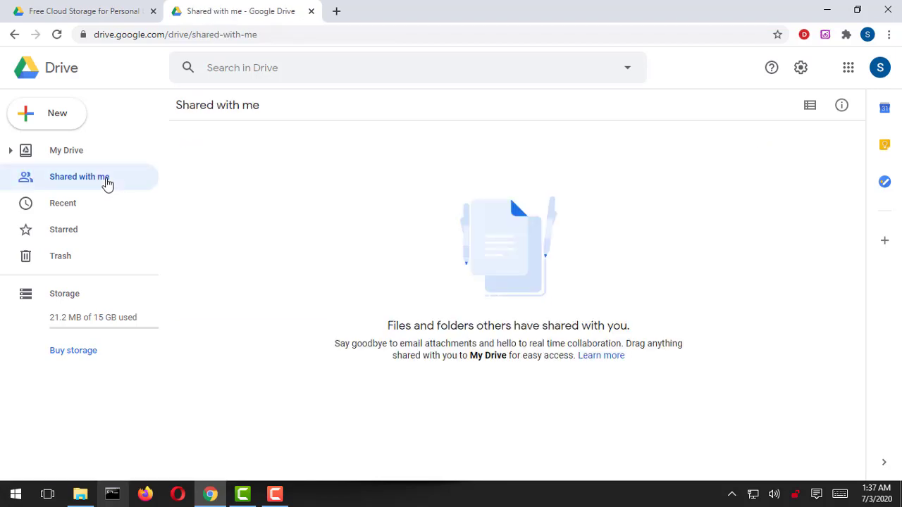
left_click(77, 161)
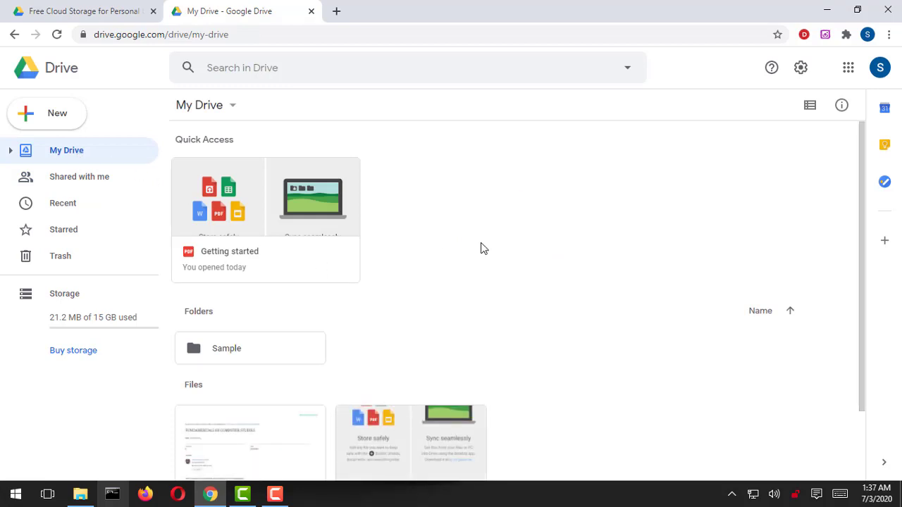
left_click(257, 449)
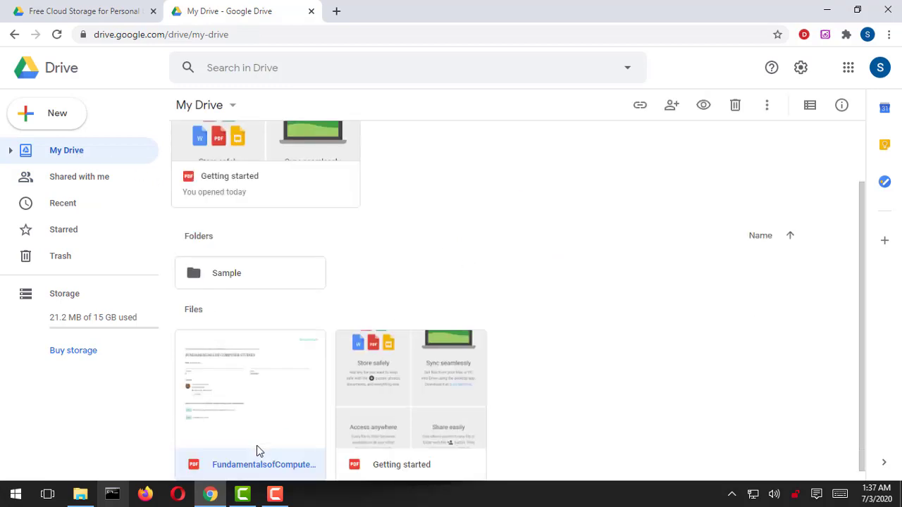
Copy the PDF's shareable link, dismissing the link-sharing tip.
right_click(281, 439)
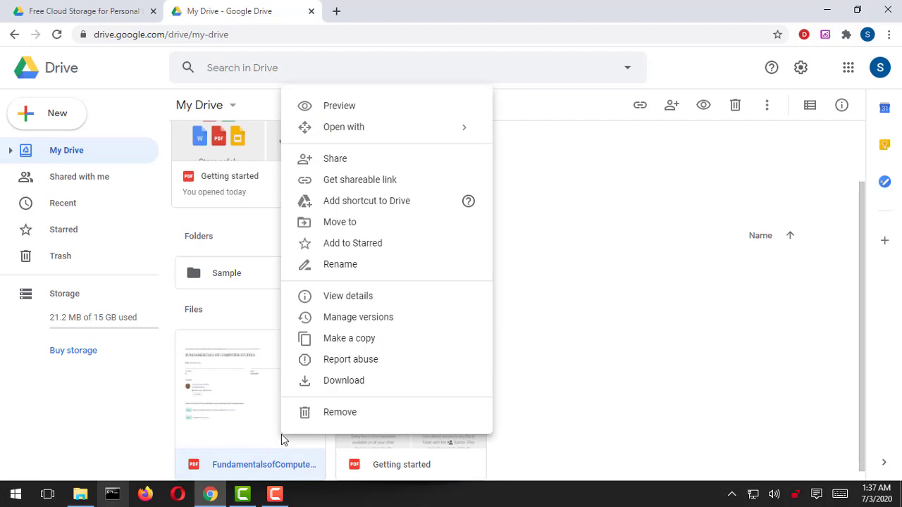
left_click(401, 182)
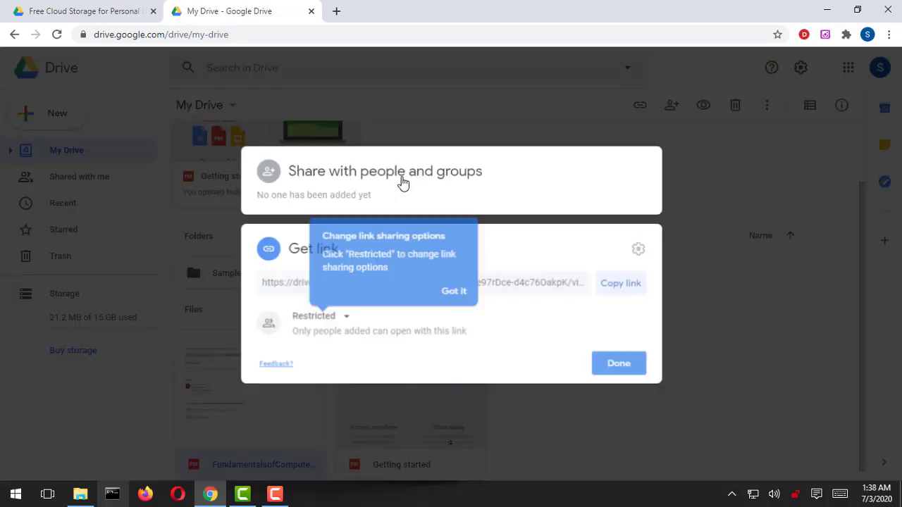
left_click(456, 292)
left_click(478, 289)
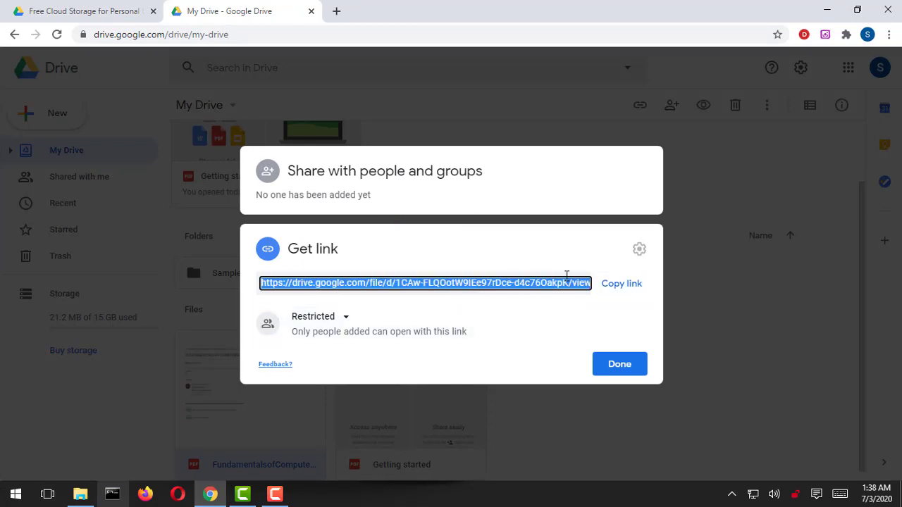
left_click(623, 284)
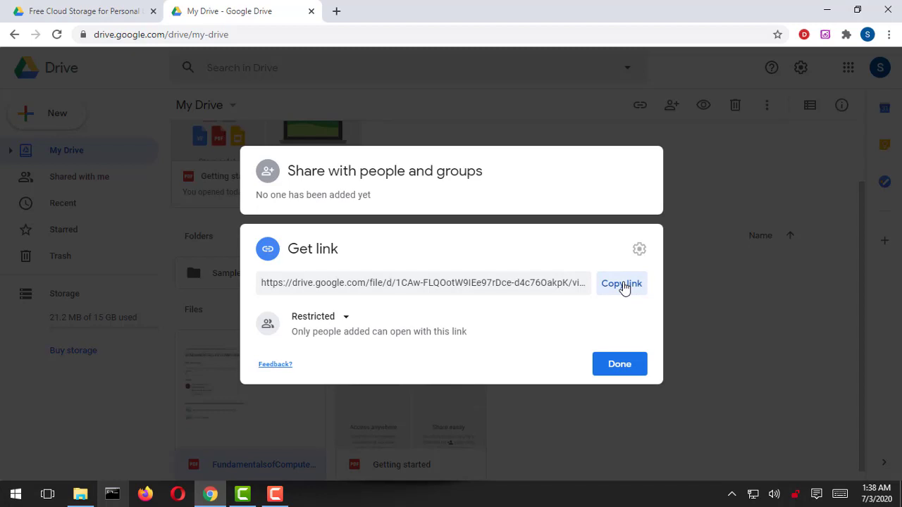
Leave the PDF's link access set to Restricted and close the link dialog.
left_click(345, 318)
left_click(346, 320)
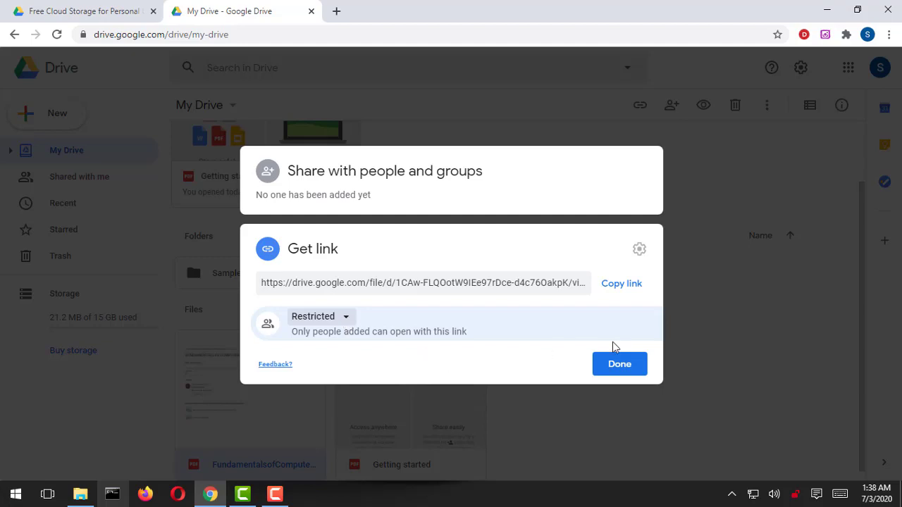
left_click(620, 364)
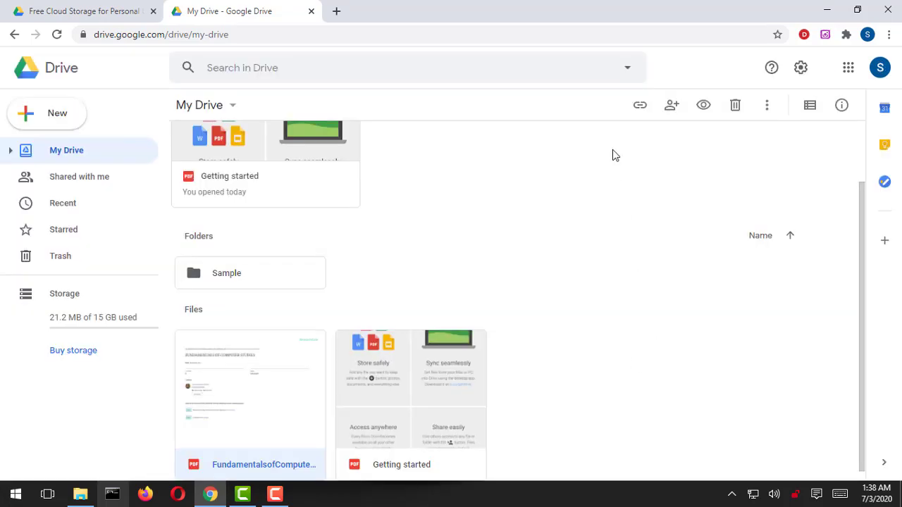
left_click(672, 109)
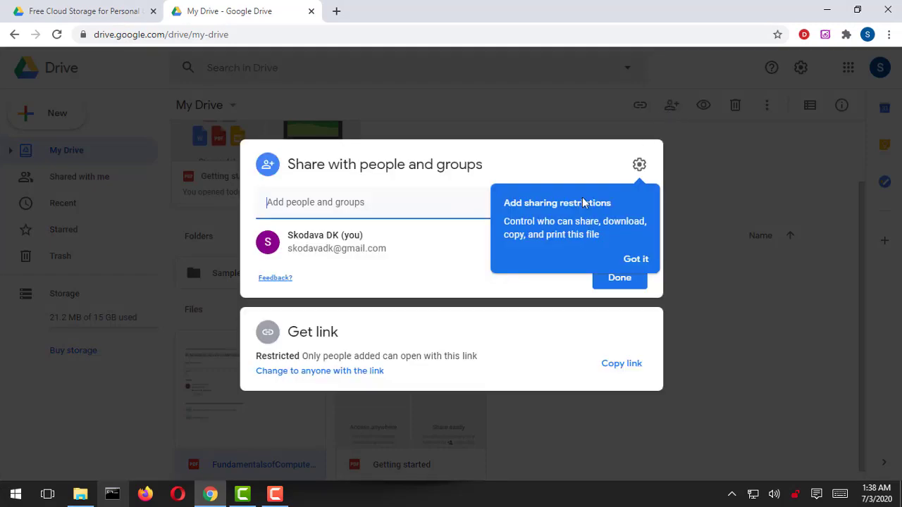
left_click(635, 260)
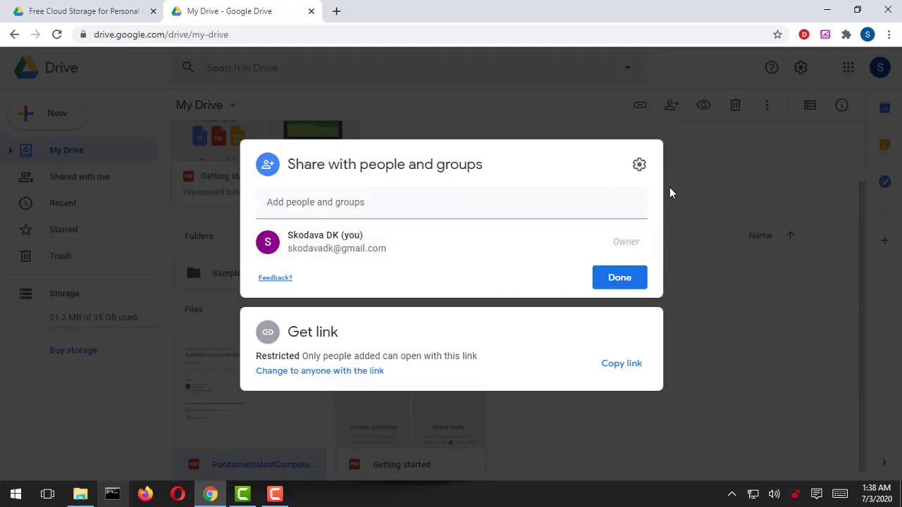
left_click(639, 165)
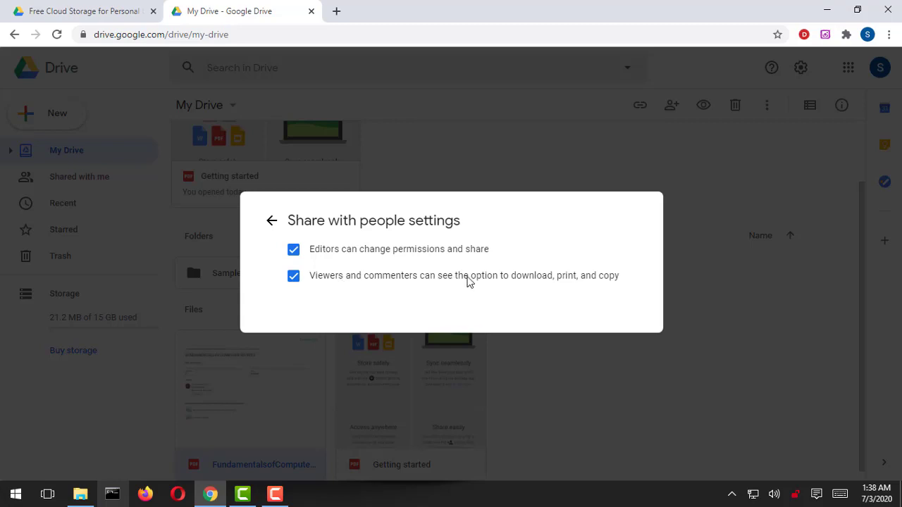
left_click(271, 220)
left_click(736, 210)
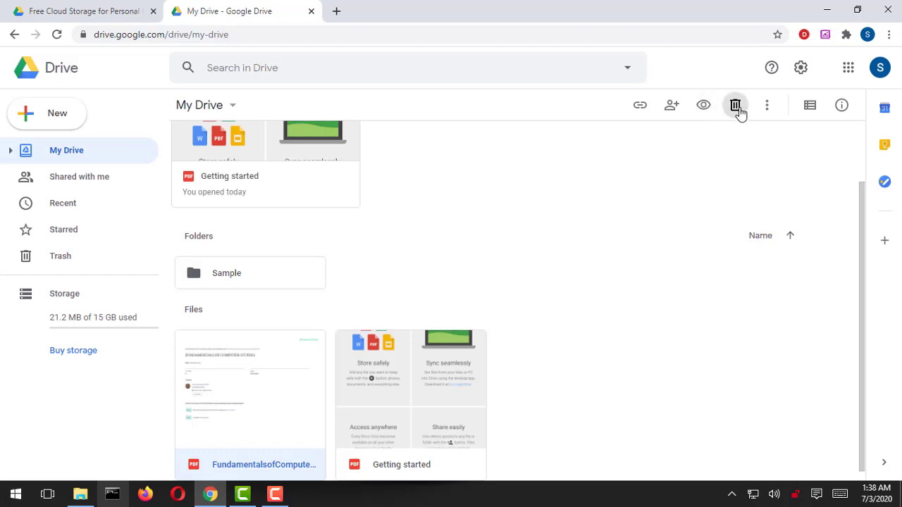
left_click(768, 109)
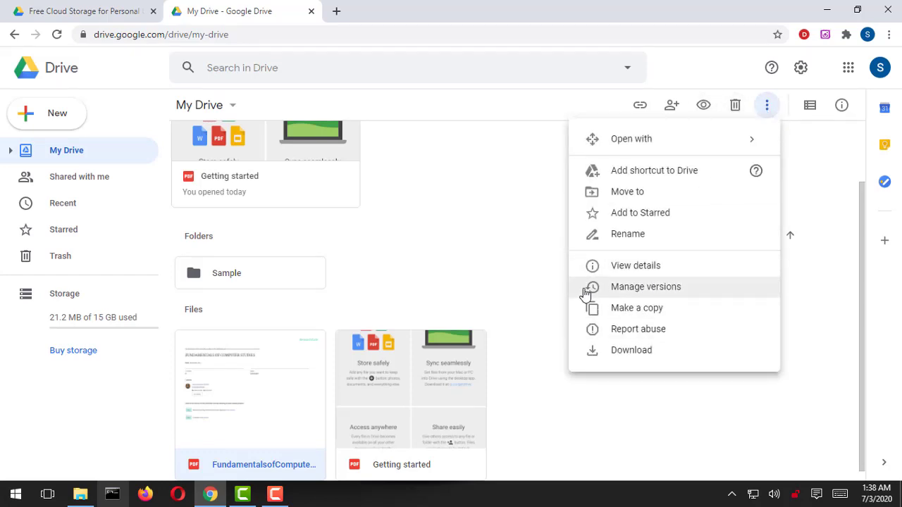
left_click(629, 268)
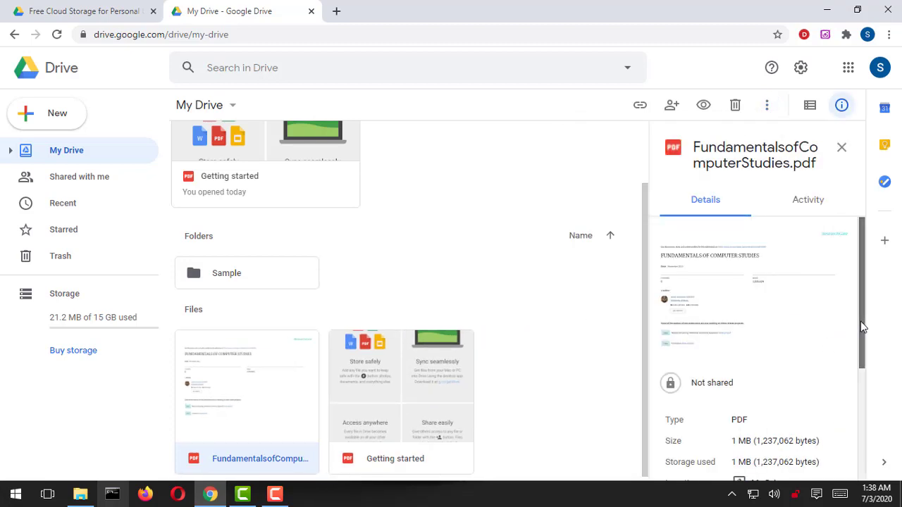
left_click_drag(860, 322, 853, 286)
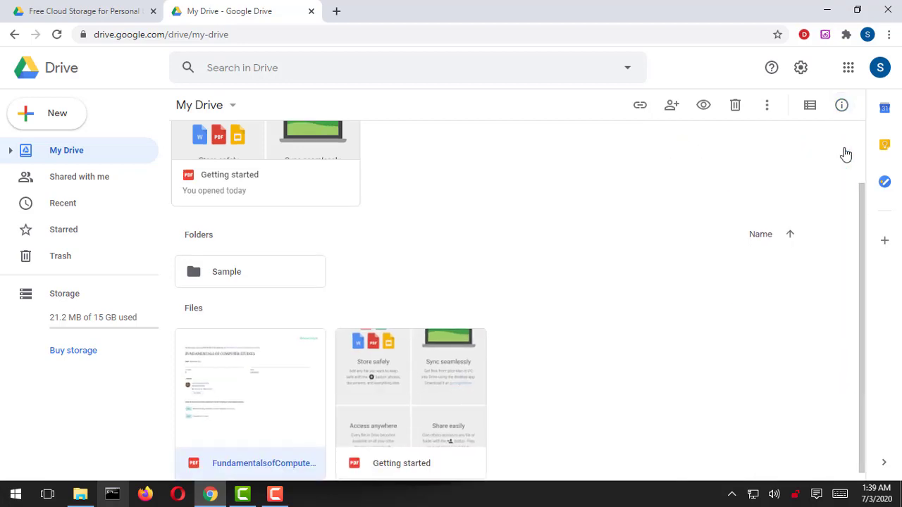